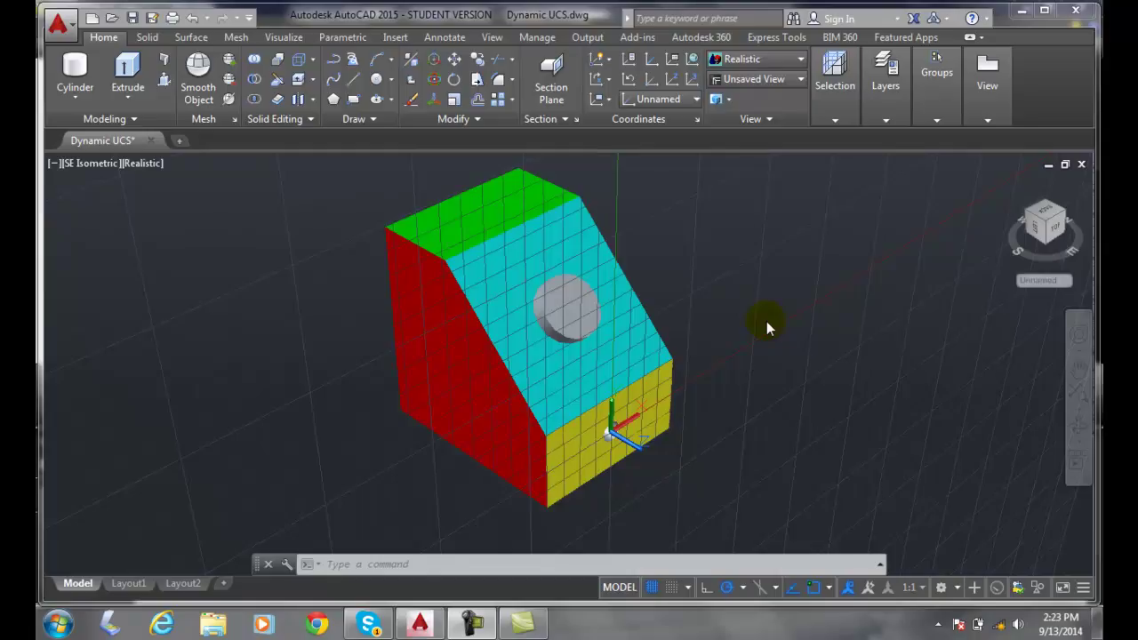
- Show the UCS alignment choices, including the Object option, from the Coordinates panel
{"action": "left_click", "coordinate": [610, 101]}
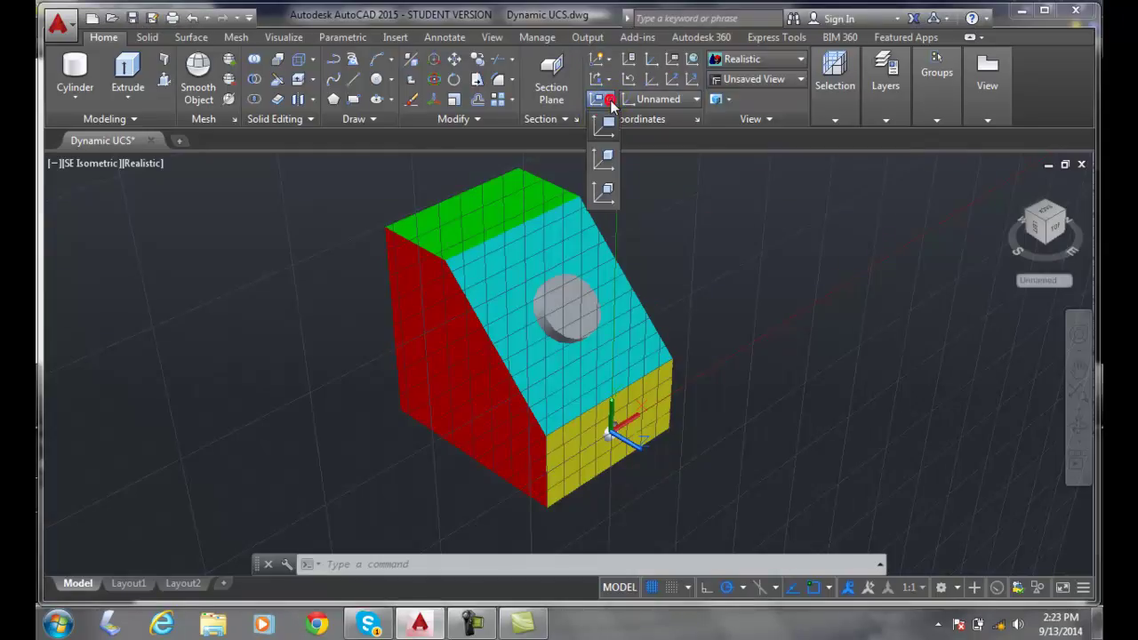
- Use UCS Object on the green top face, then again on the red side face
{"action": "left_click", "coordinate": [603, 161]}
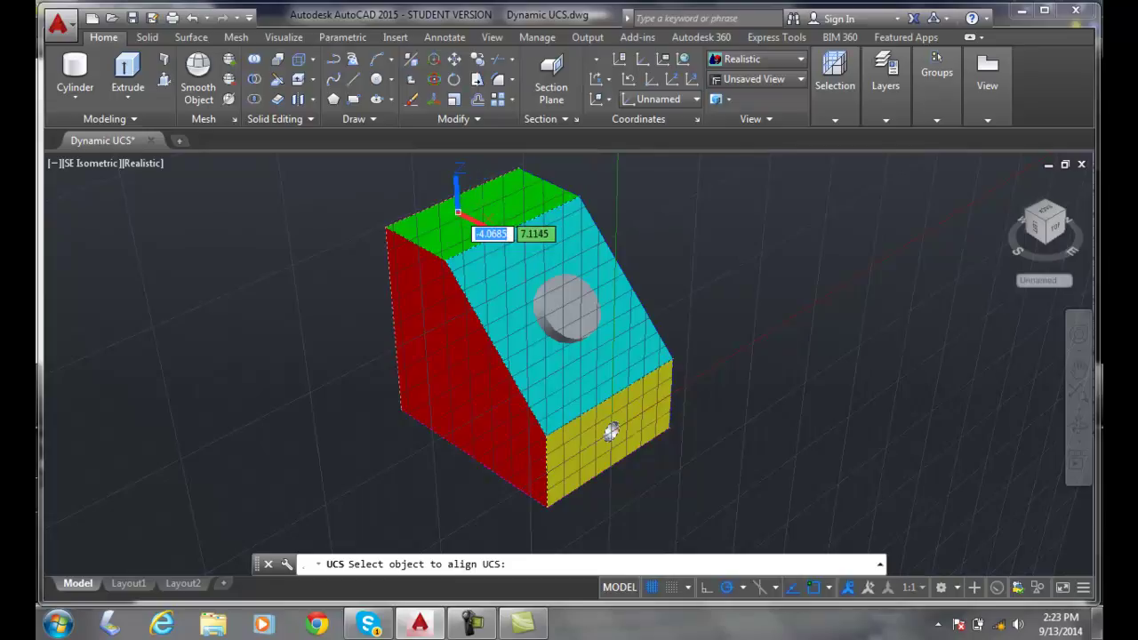
{"action": "left_click", "coordinate": [457, 211]}
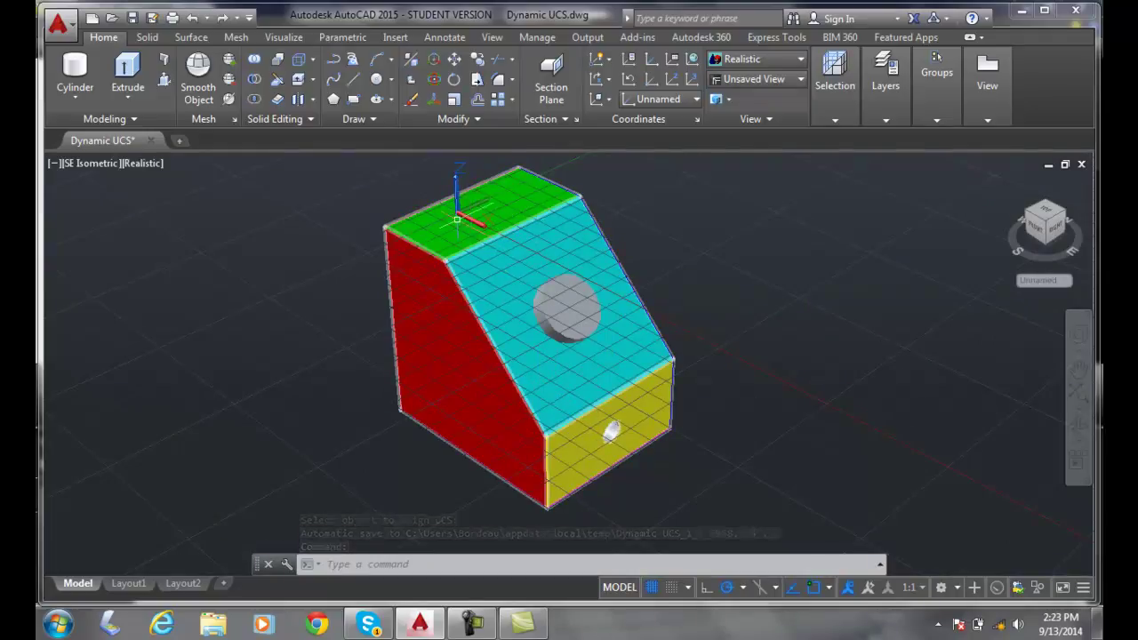
{"action": "left_click", "coordinate": [605, 102]}
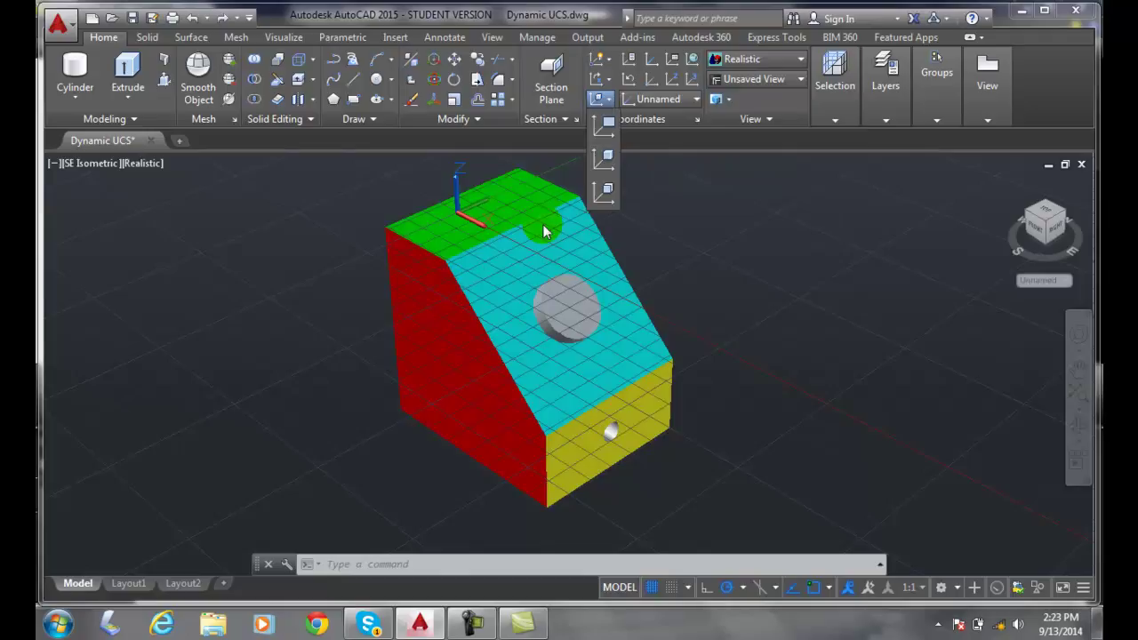
{"action": "left_click", "coordinate": [604, 157]}
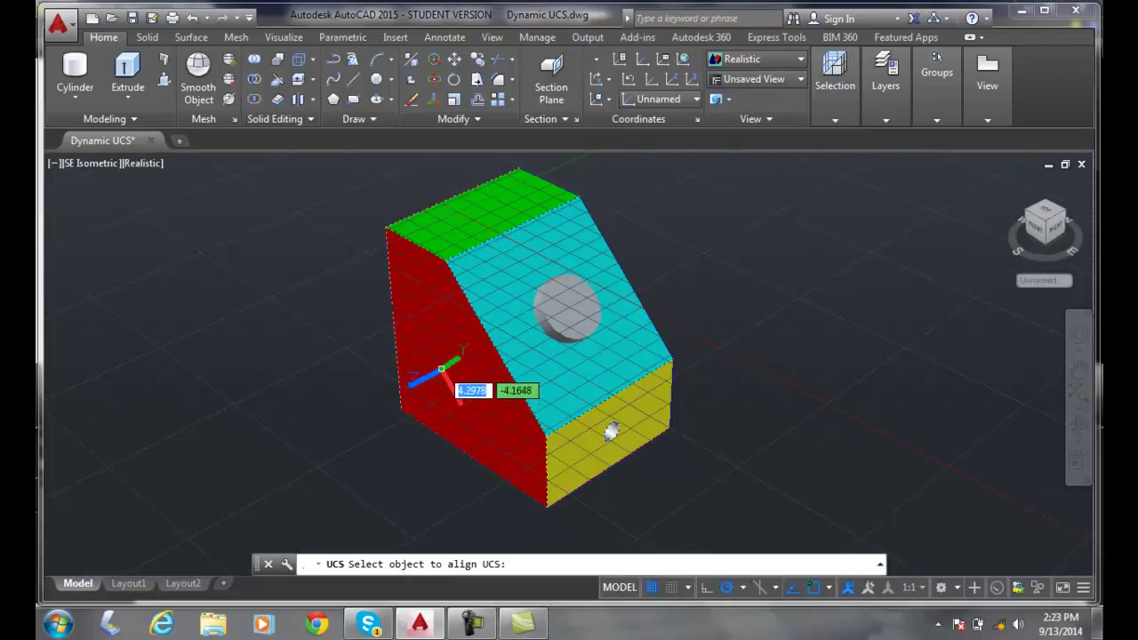
{"action": "left_click", "coordinate": [443, 349]}
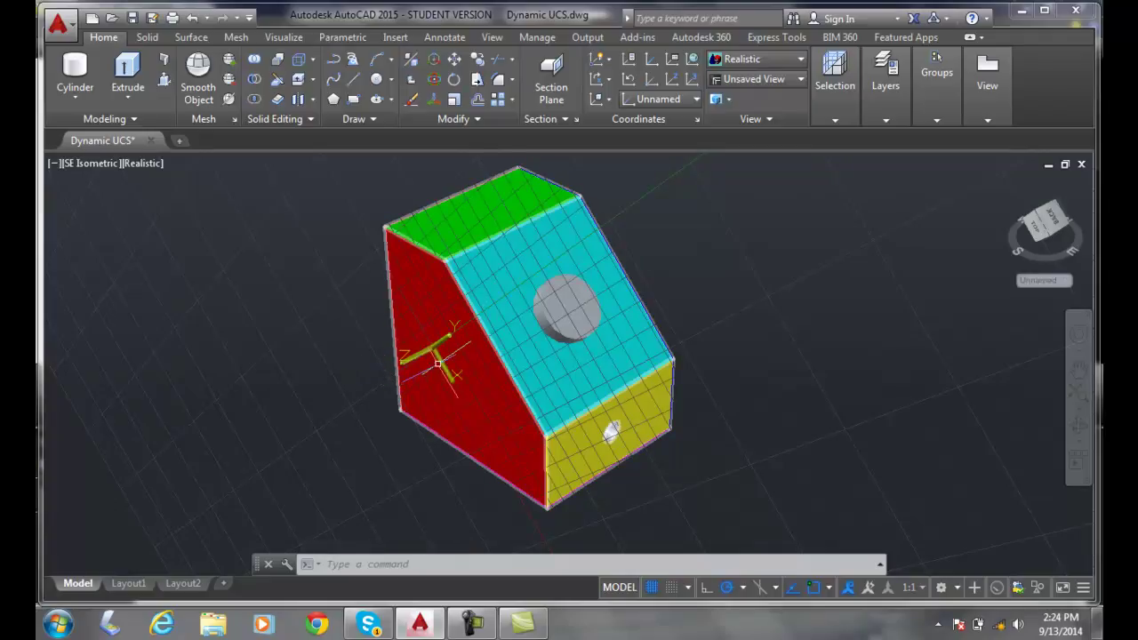
{"action": "mouse_move", "coordinate": [439, 336]}
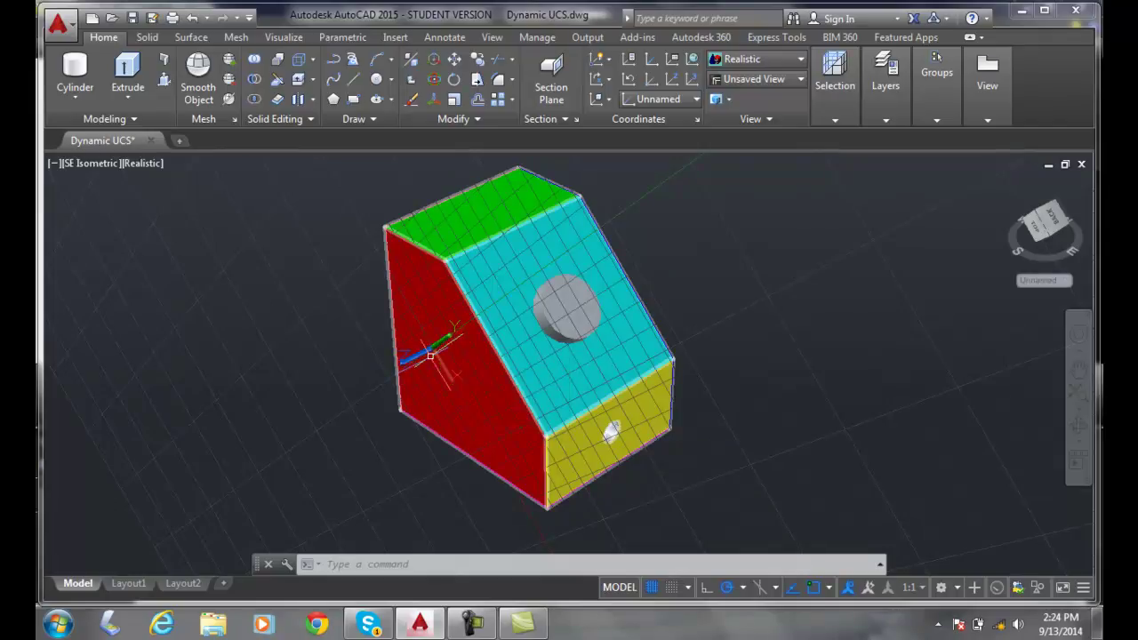
{"action": "mouse_move", "coordinate": [430, 355]}
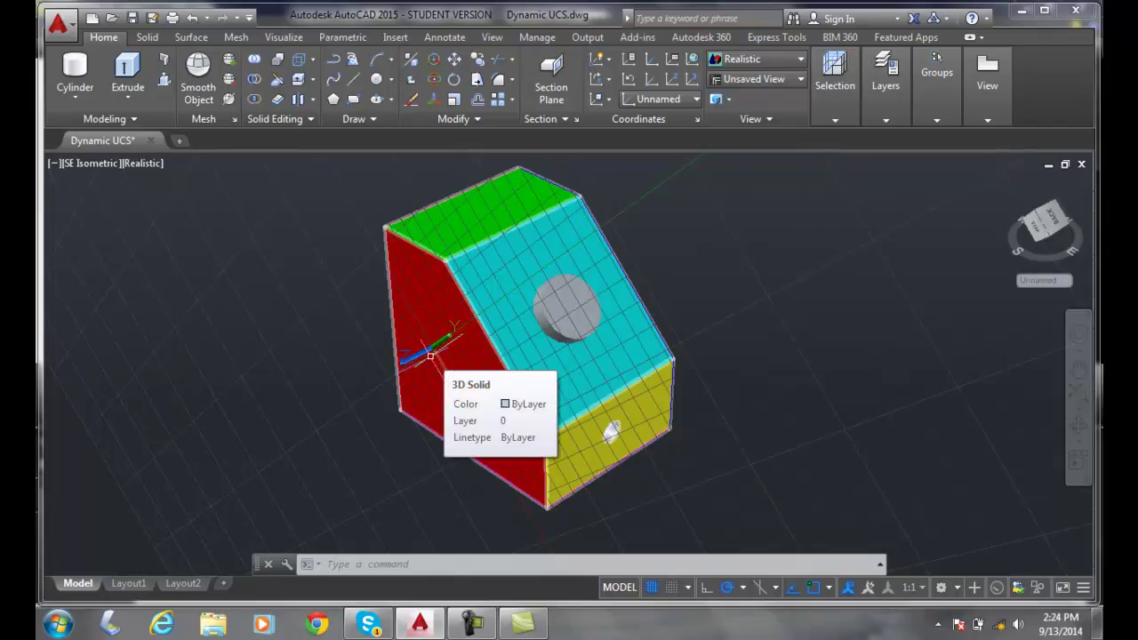
- Align the UCS to the grey cylinder with UCS Object and zoom in on it
{"action": "left_click", "coordinate": [604, 100]}
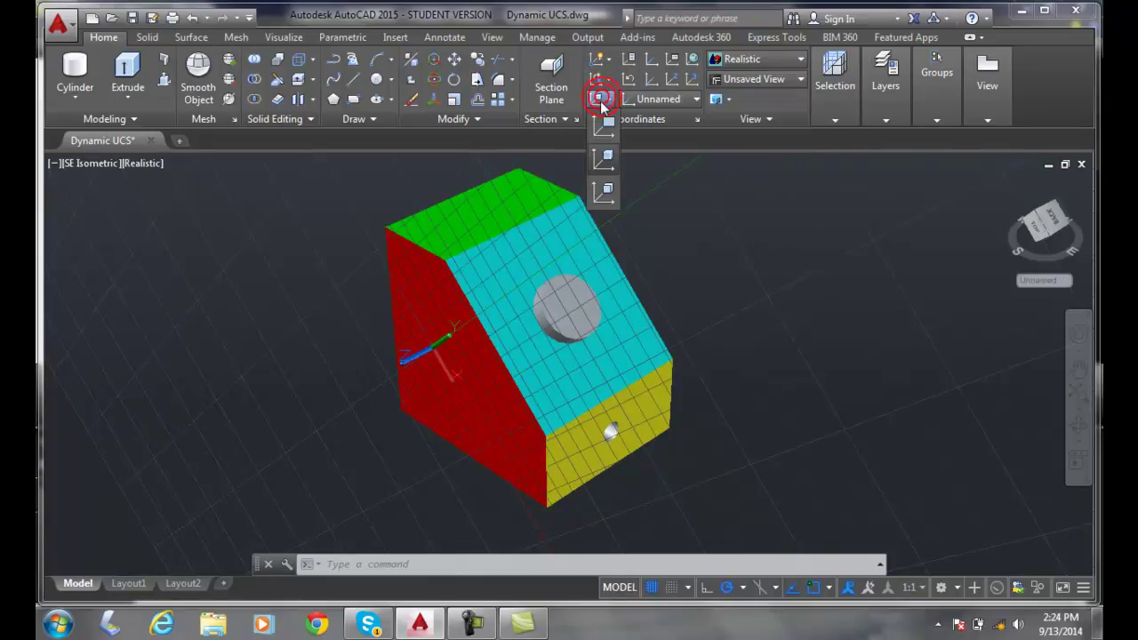
{"action": "left_click", "coordinate": [604, 161]}
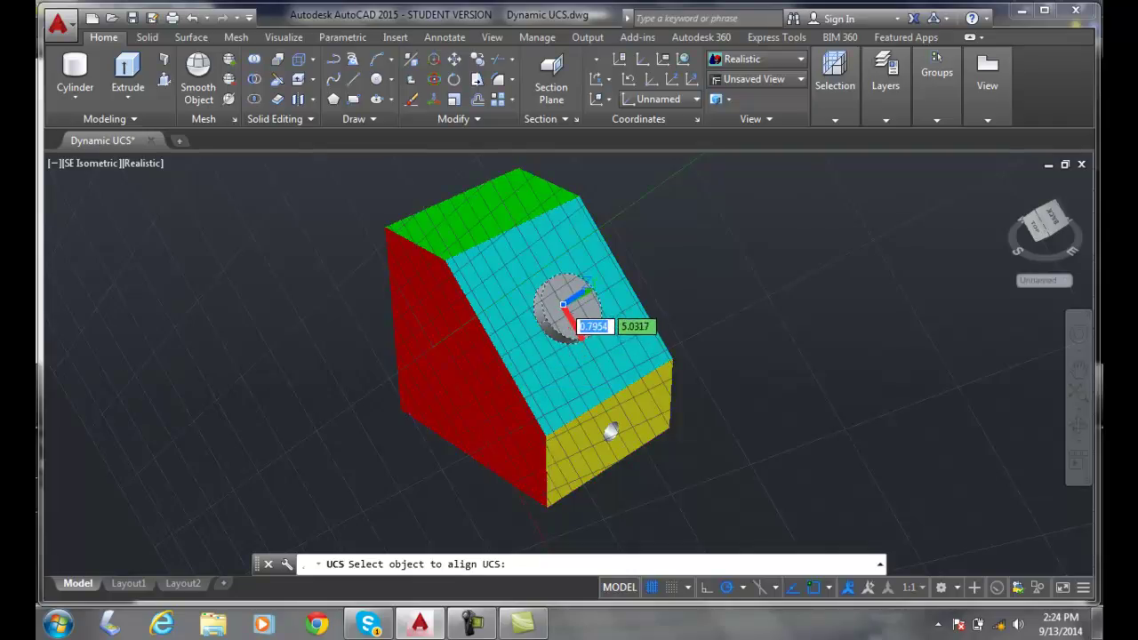
{"action": "left_click", "coordinate": [563, 304]}
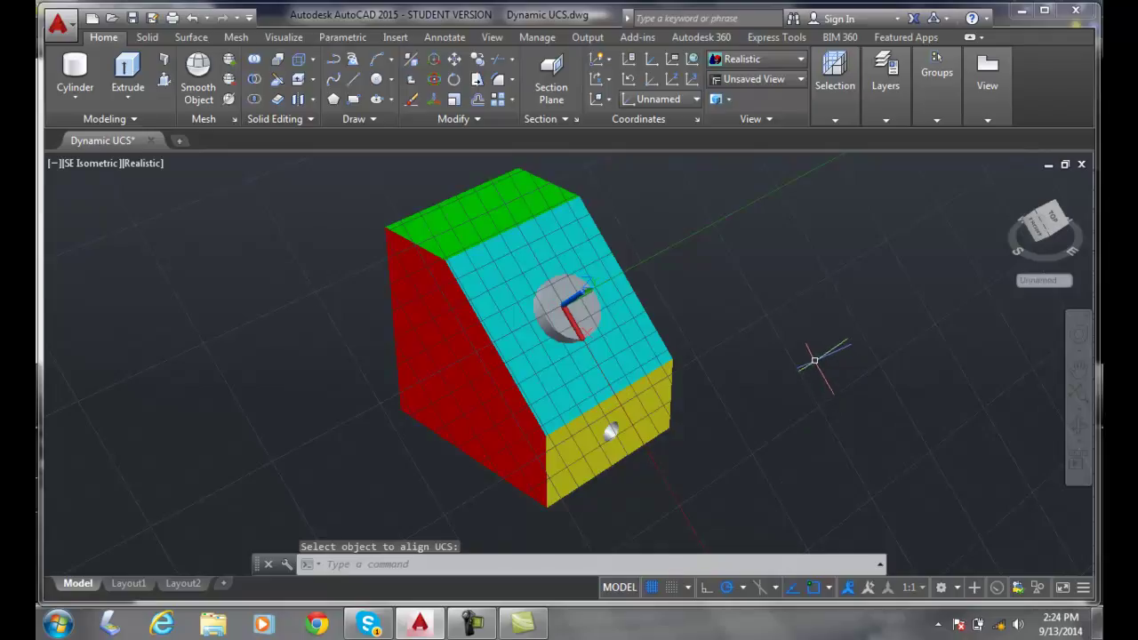
{"action": "scroll", "coordinate": [569, 360], "scroll_direction": "up", "scroll_amount": 2}
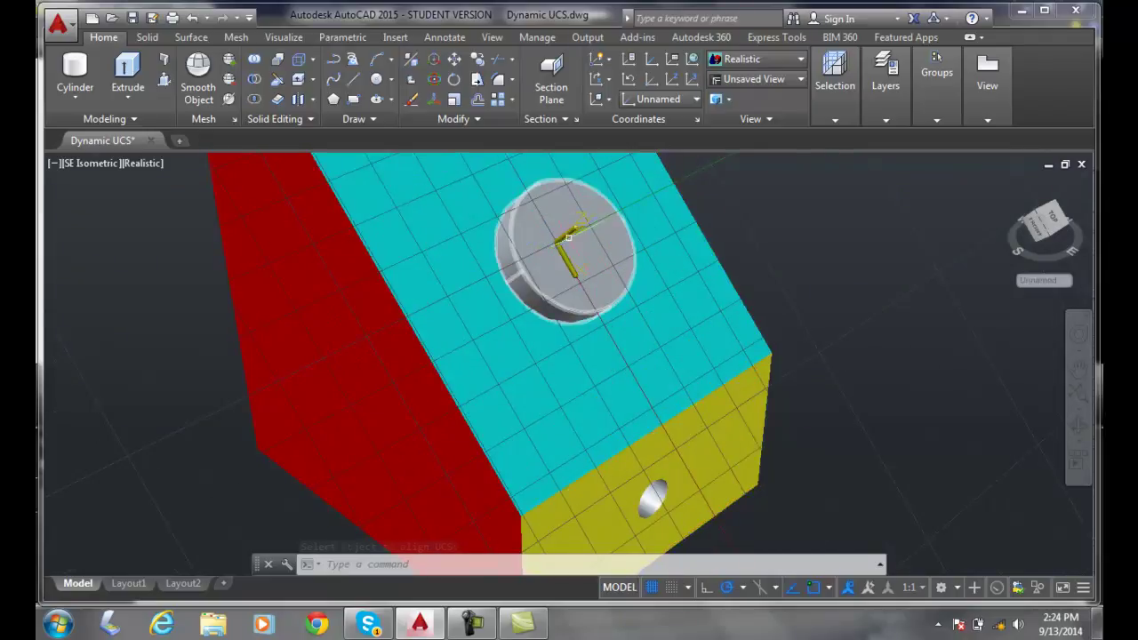
{"action": "mouse_move", "coordinate": [555, 241]}
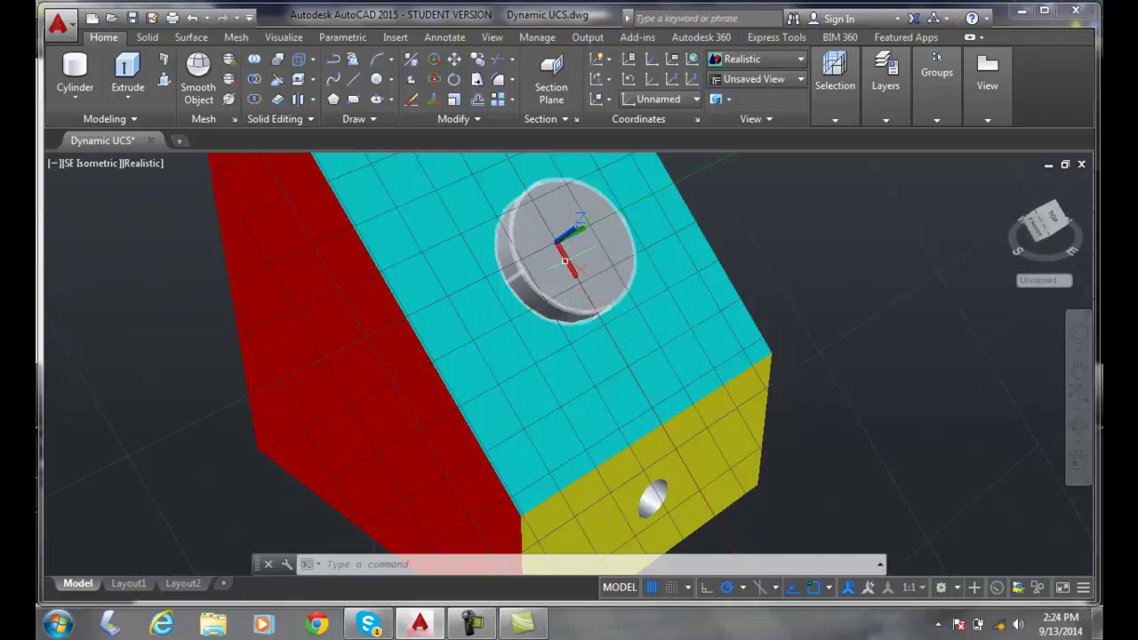
{"action": "scroll", "coordinate": [591, 278], "scroll_direction": "up", "scroll_amount": 4}
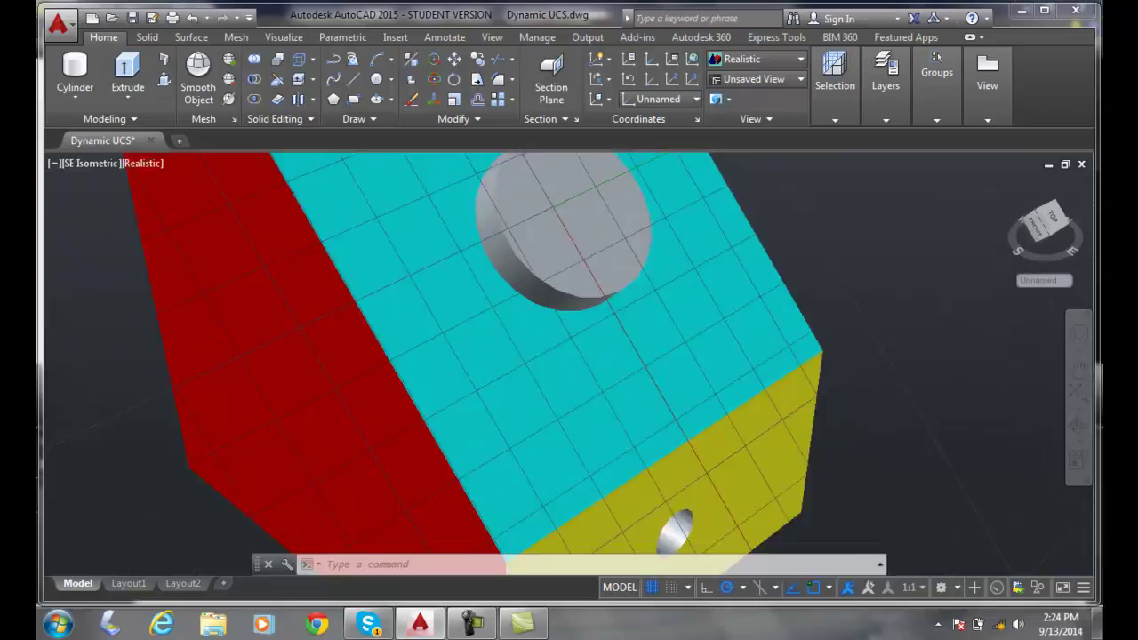
{"action": "scroll", "coordinate": [591, 278], "scroll_direction": "down", "scroll_amount": 5}
{"action": "scroll", "coordinate": [592, 278], "scroll_direction": "up", "scroll_amount": 2}
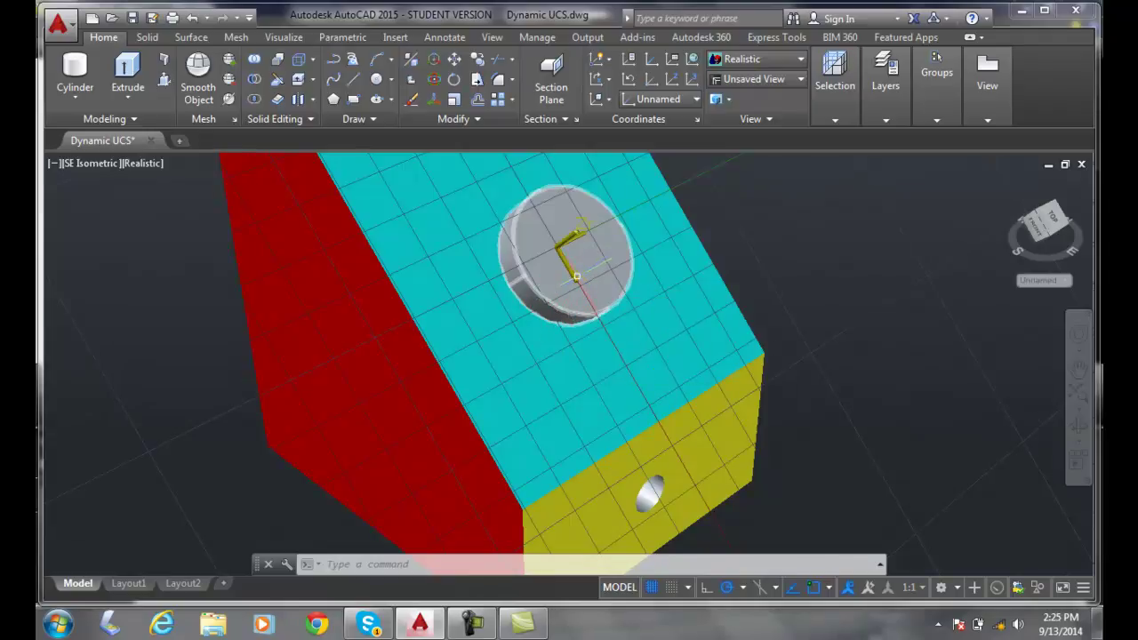
- Point the UCS X axis at the cylinder's quadrant using the Quadrant object snap
{"action": "left_click", "coordinate": [576, 279]}
{"action": "left_click", "coordinate": [578, 285]}
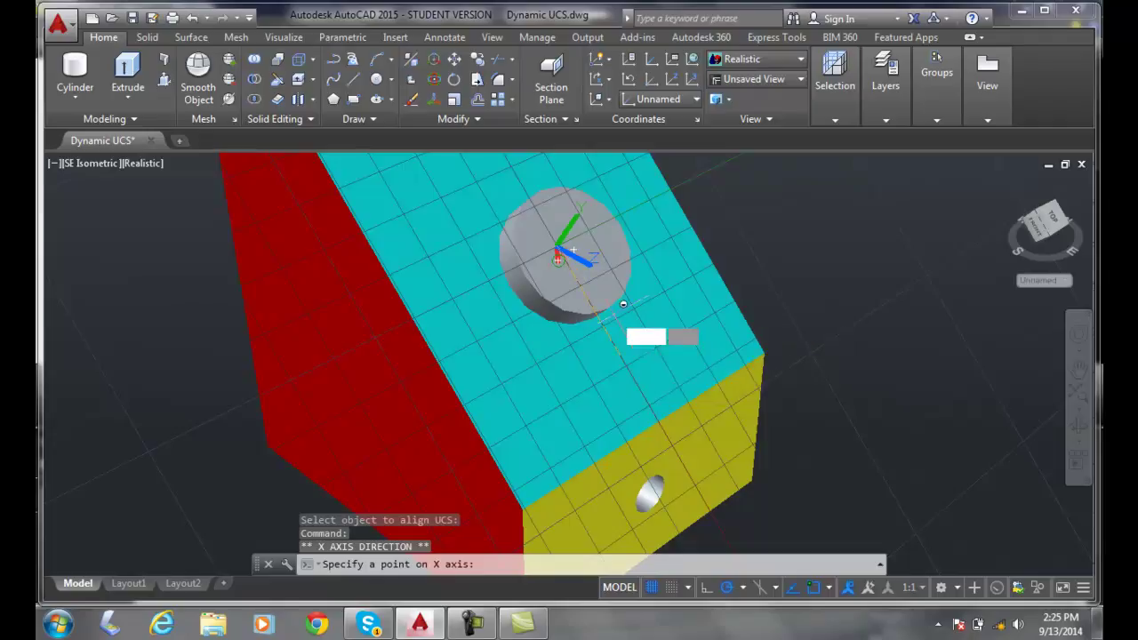
{"action": "right_click", "coordinate": [612, 320], "text": "shift"}
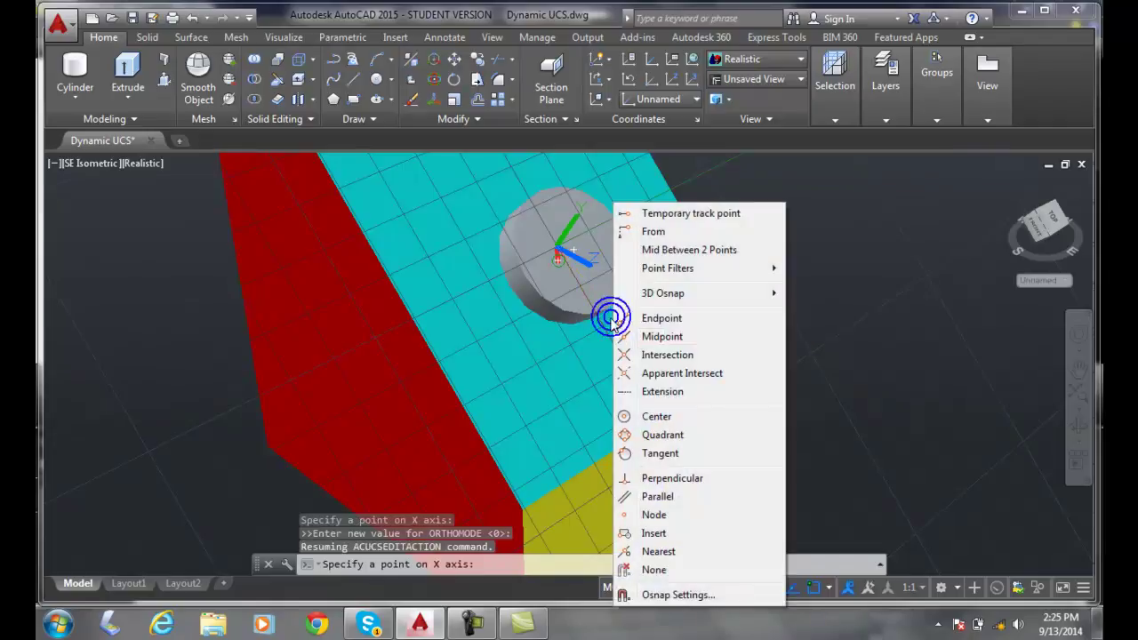
{"action": "left_click", "coordinate": [660, 435]}
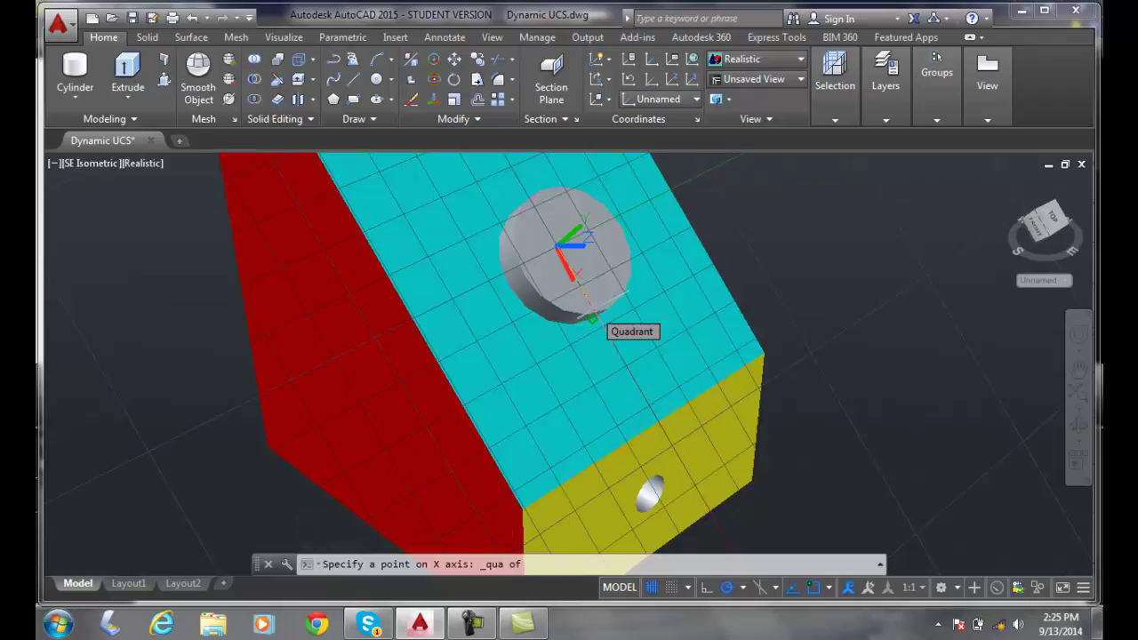
{"action": "left_click", "coordinate": [591, 317]}
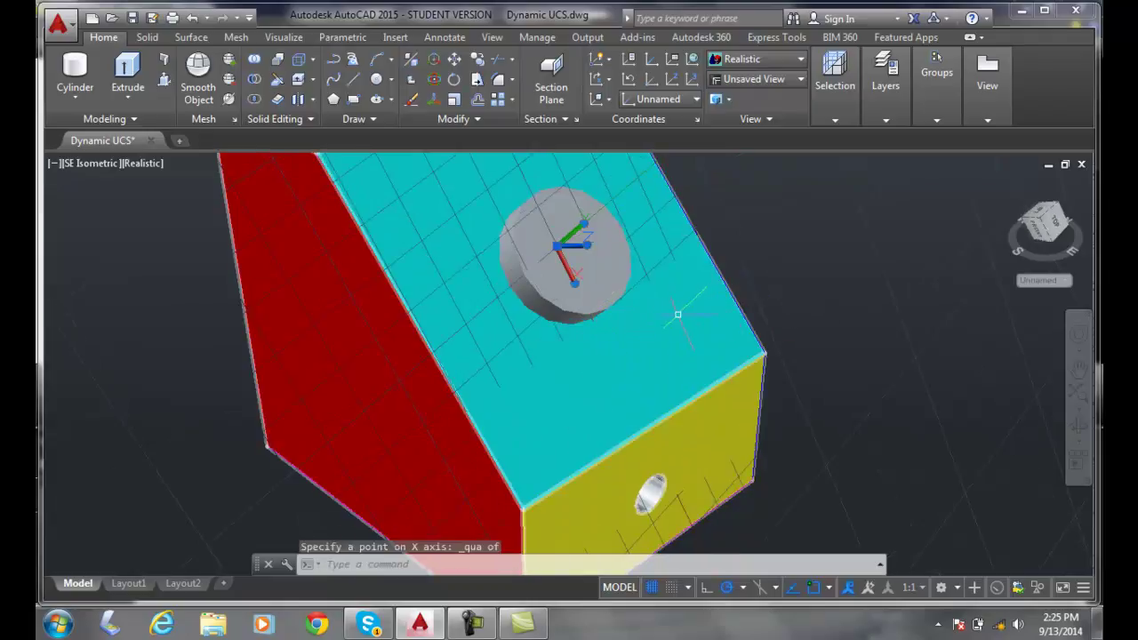
{"action": "scroll", "coordinate": [661, 326], "scroll_direction": "up", "scroll_amount": 3}
{"action": "scroll", "coordinate": [661, 325], "scroll_direction": "down", "scroll_amount": 6}
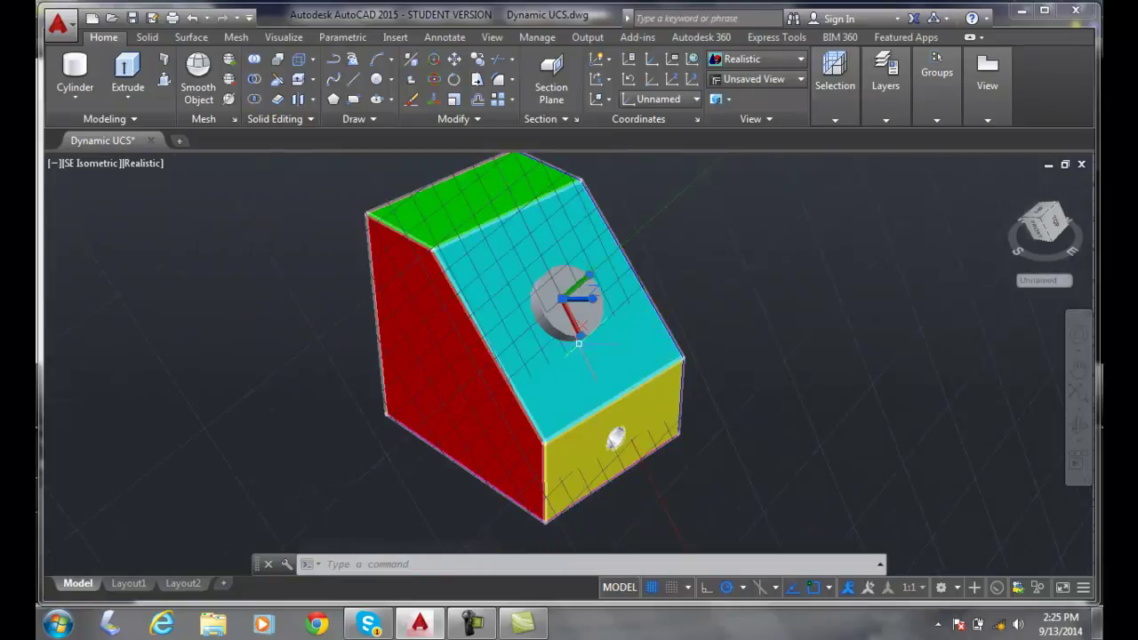
{"action": "scroll", "coordinate": [569, 356], "scroll_direction": "up", "scroll_amount": 4}
{"action": "scroll", "coordinate": [594, 289], "scroll_direction": "down", "scroll_amount": 3}
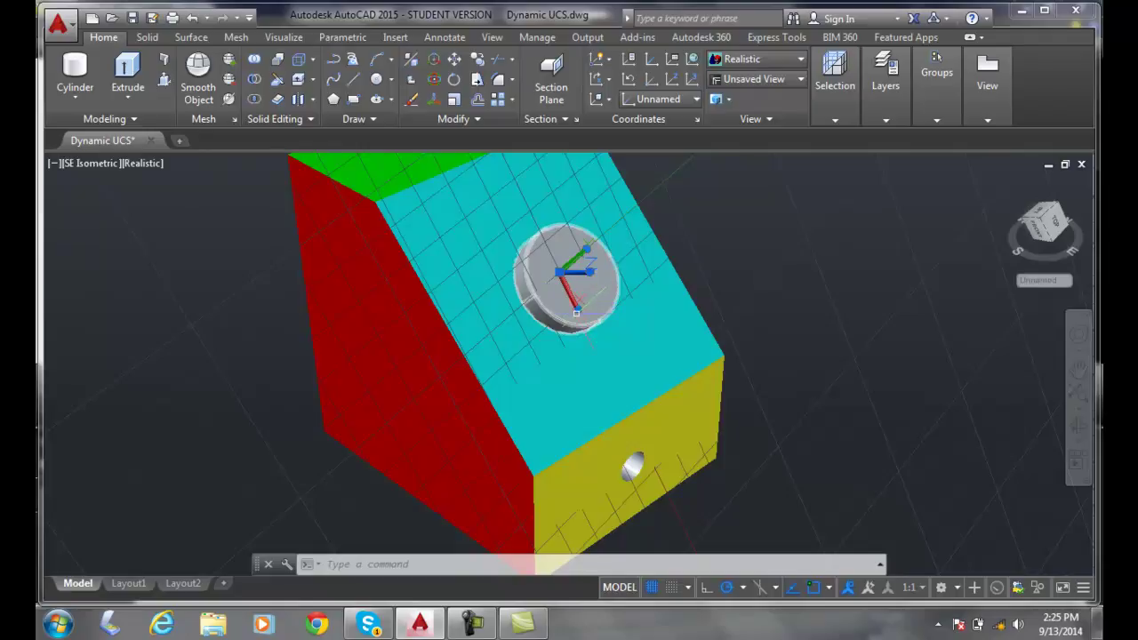
- Try re-pointing the X axis with the icon's grip, then cancel
{"action": "left_click", "coordinate": [576, 308]}
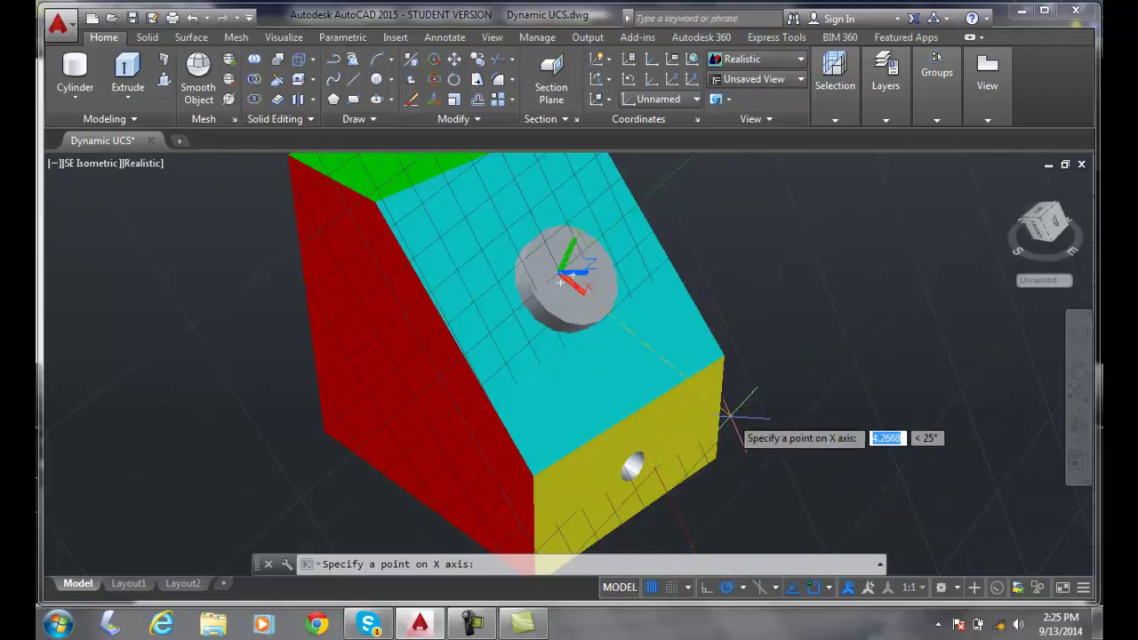
{"action": "key", "text": "Escape"}
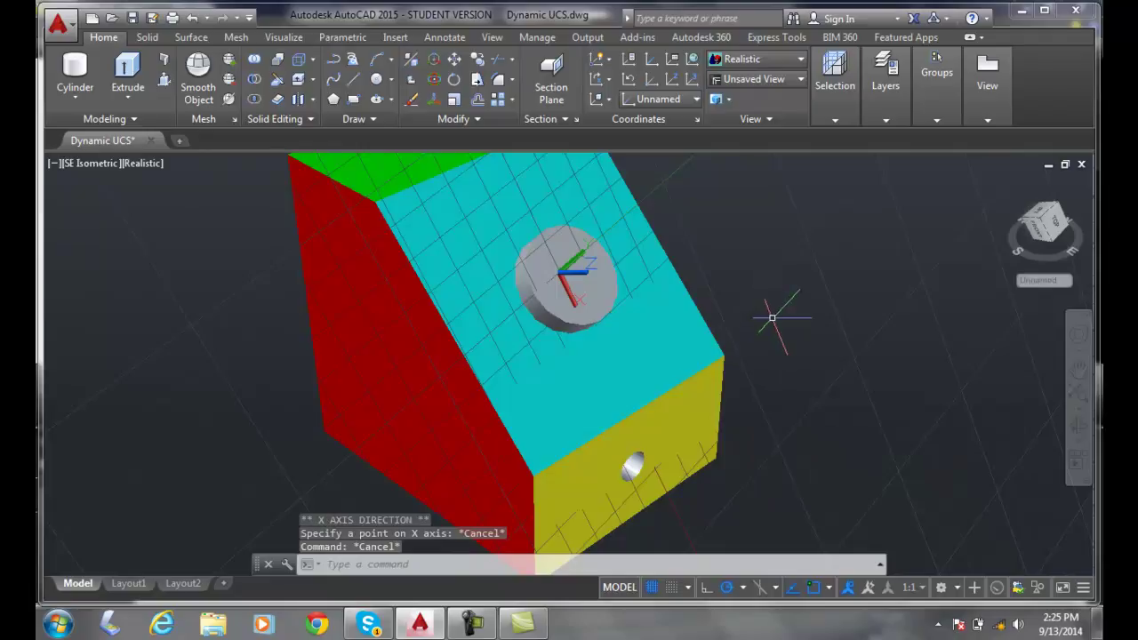
{"action": "key", "text": "Escape"}
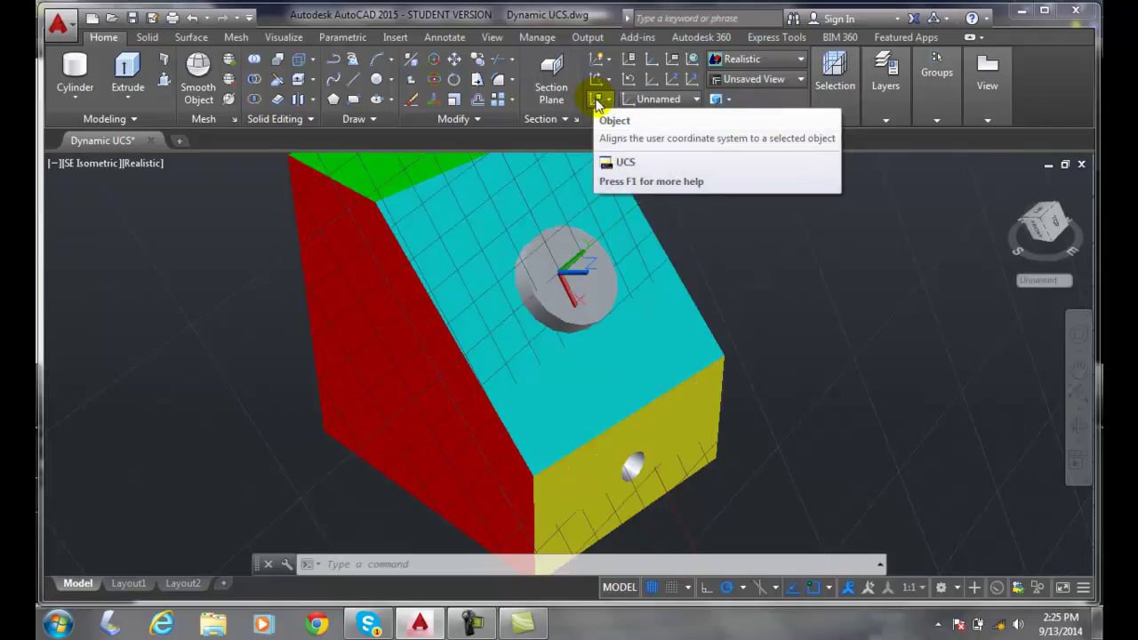
- Align the UCS to the block's yellow front face with UCS Object
{"action": "left_click", "coordinate": [597, 103]}
{"action": "left_click", "coordinate": [604, 160]}
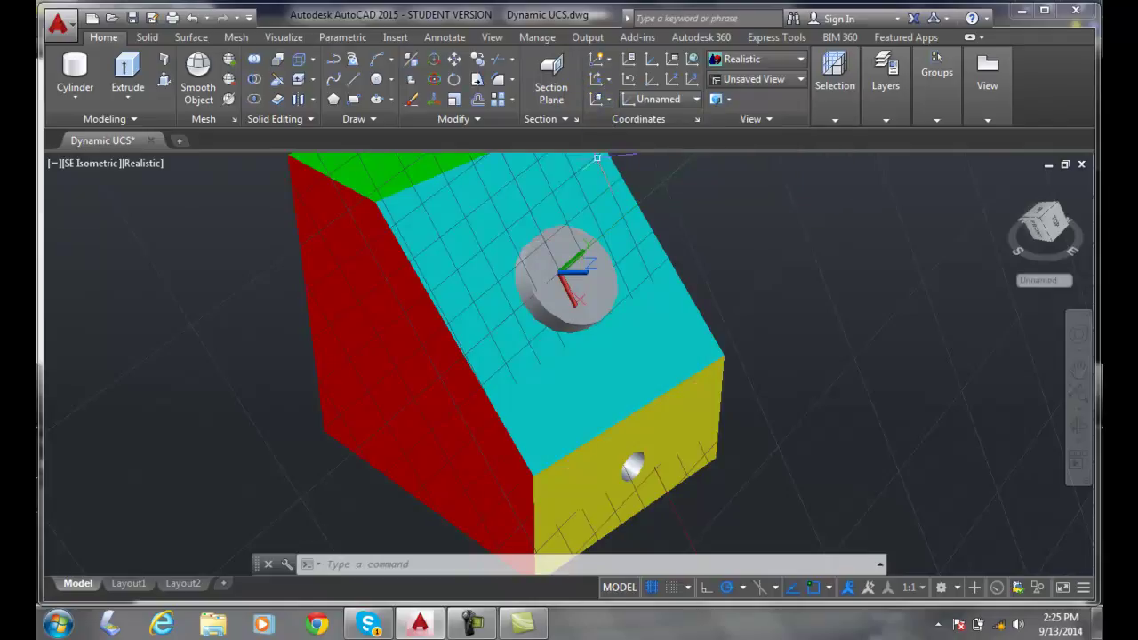
{"action": "left_click", "coordinate": [602, 100]}
{"action": "left_click", "coordinate": [616, 167]}
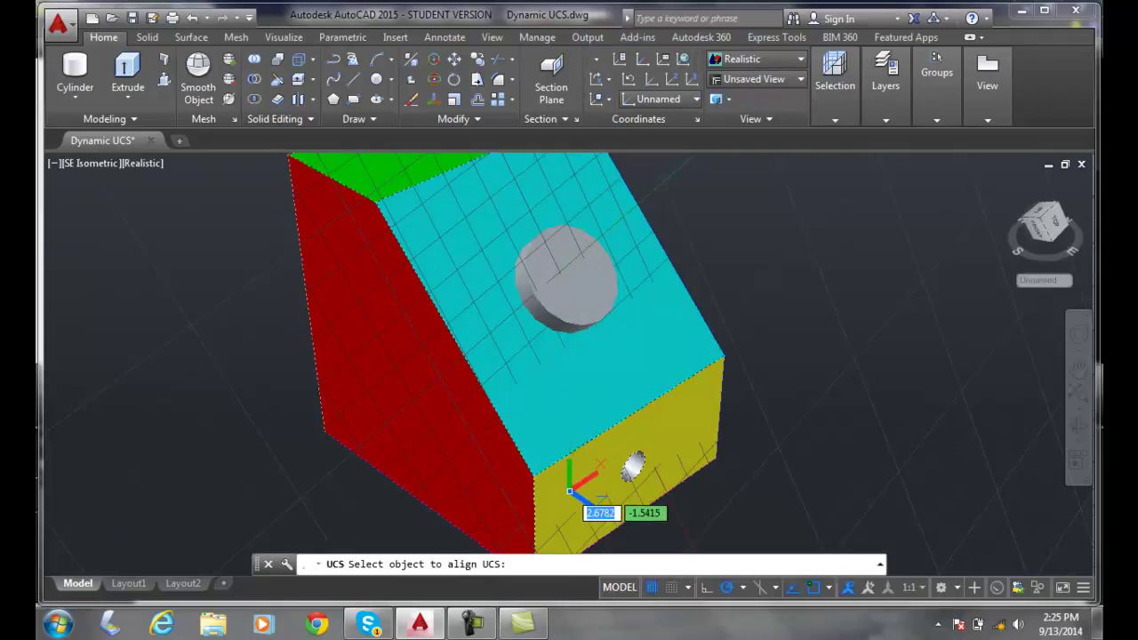
{"action": "left_click", "coordinate": [586, 488]}
{"action": "scroll", "coordinate": [629, 505], "scroll_direction": "up", "scroll_amount": 3}
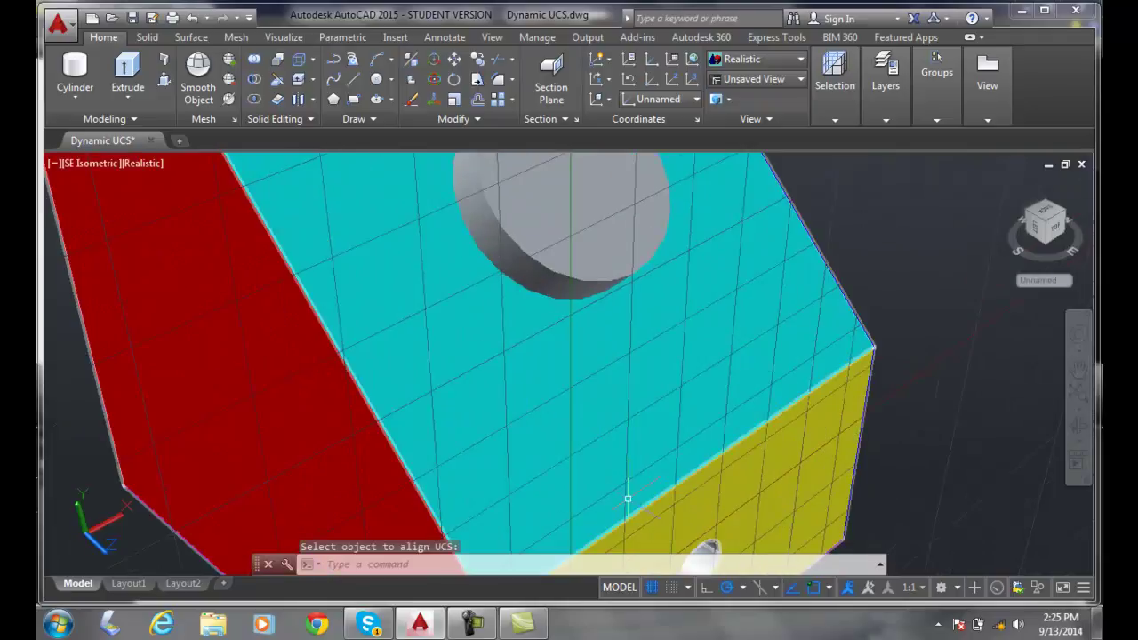
{"action": "scroll", "coordinate": [706, 473], "scroll_direction": "down", "scroll_amount": 2}
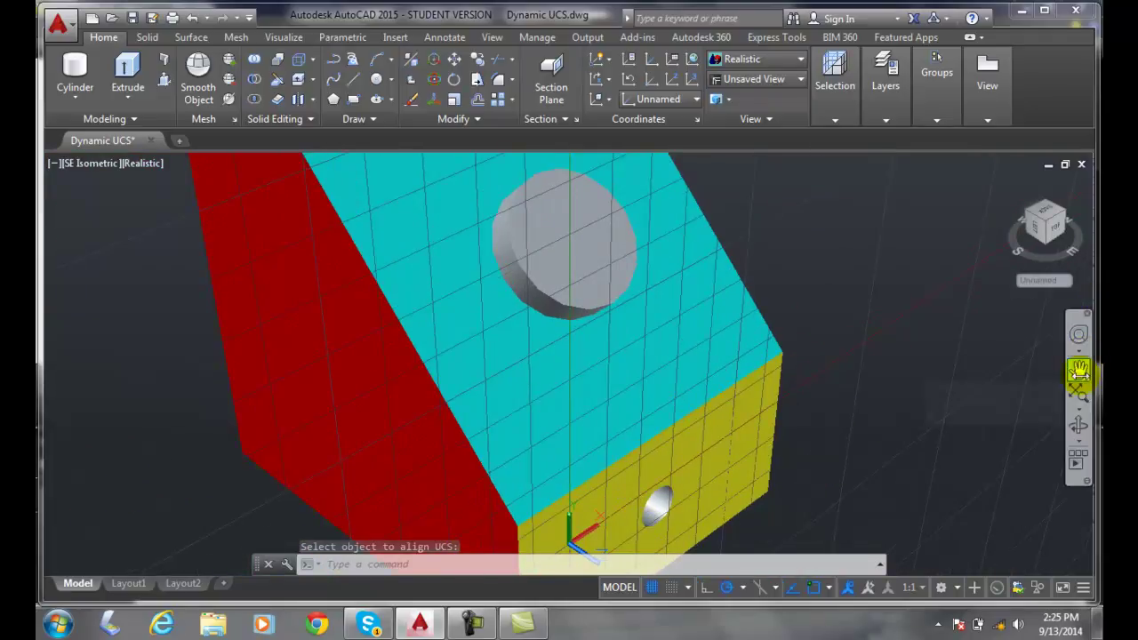
- Pan the yellow face and hole into view, then select and deselect the UCS icon
{"action": "left_click", "coordinate": [1078, 368]}
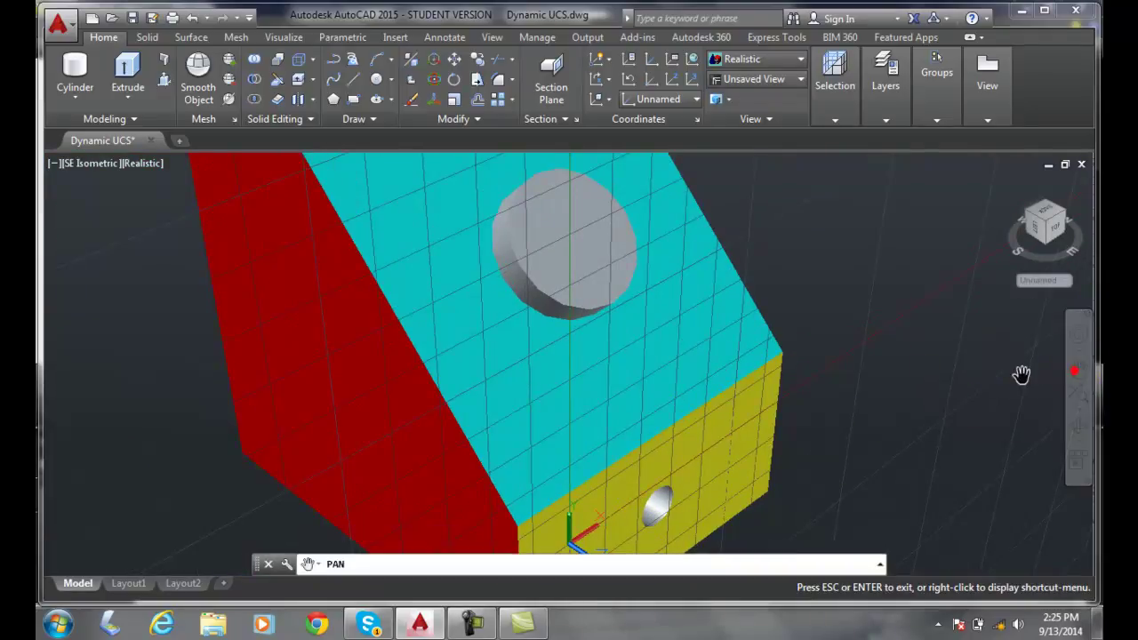
{"action": "left_click_drag", "start_coordinate": [871, 353], "coordinate": [863, 219]}
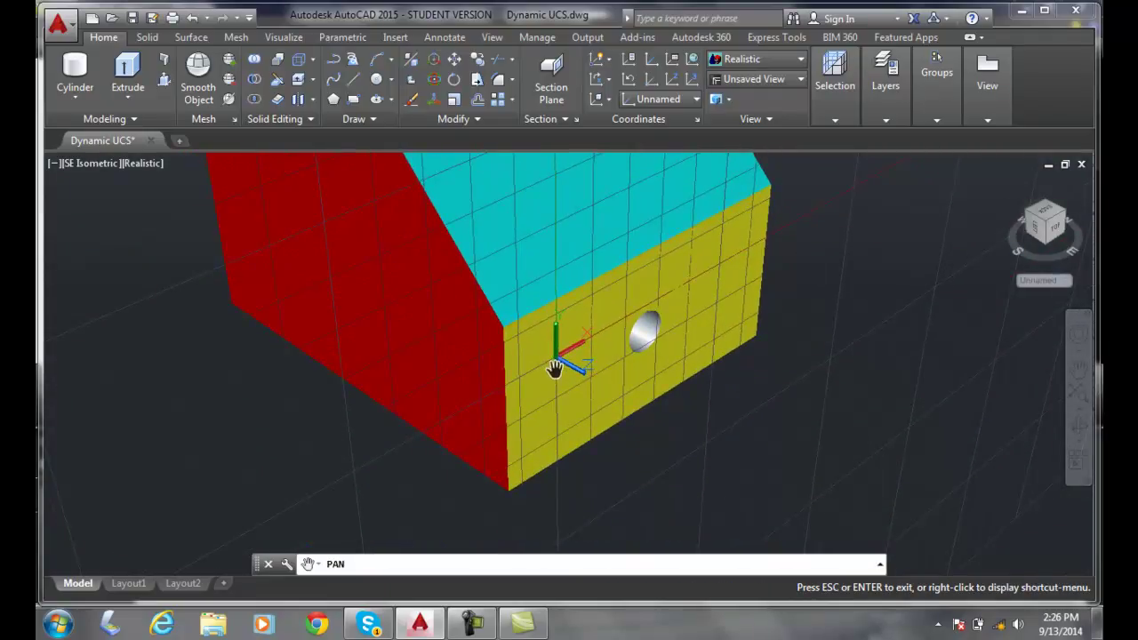
{"action": "key", "text": "Escape"}
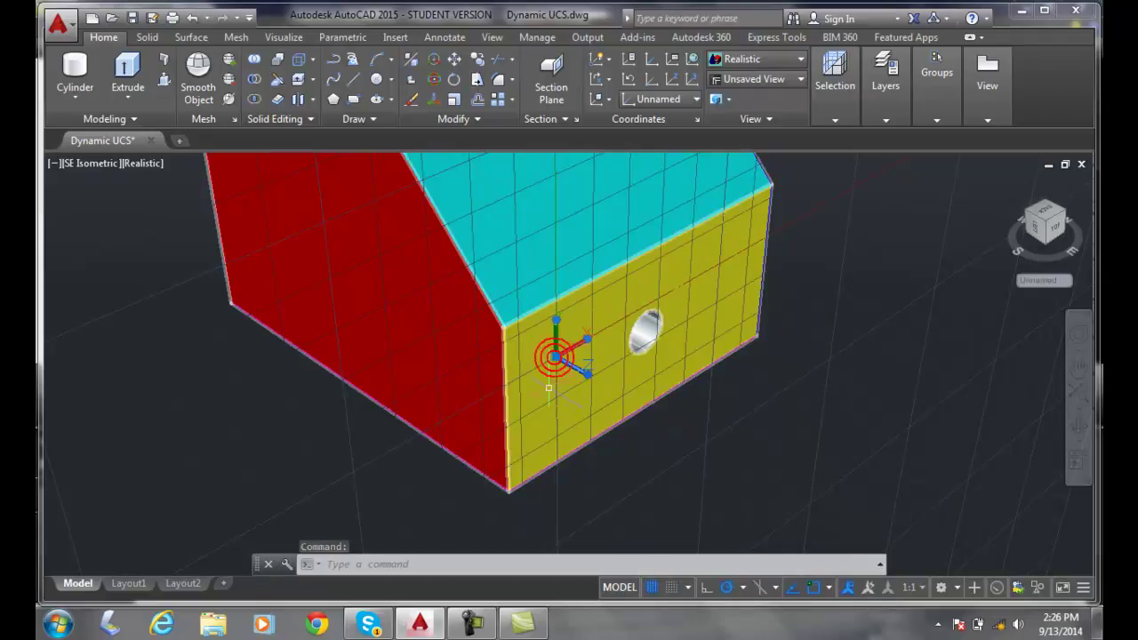
{"action": "left_click", "coordinate": [554, 358]}
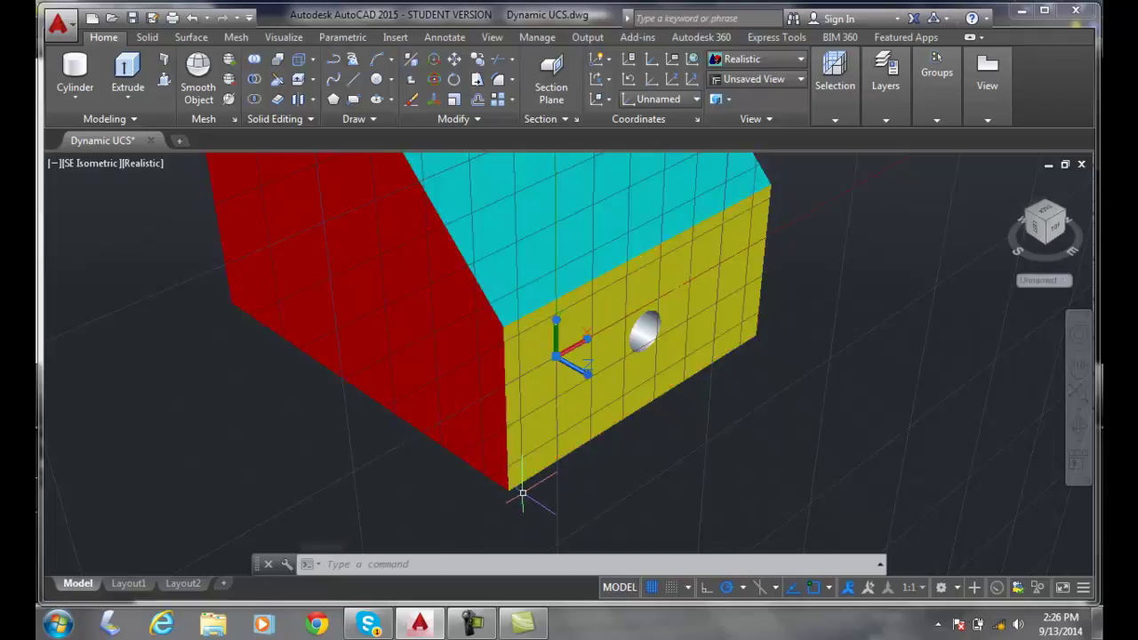
{"action": "key", "text": "Escape"}
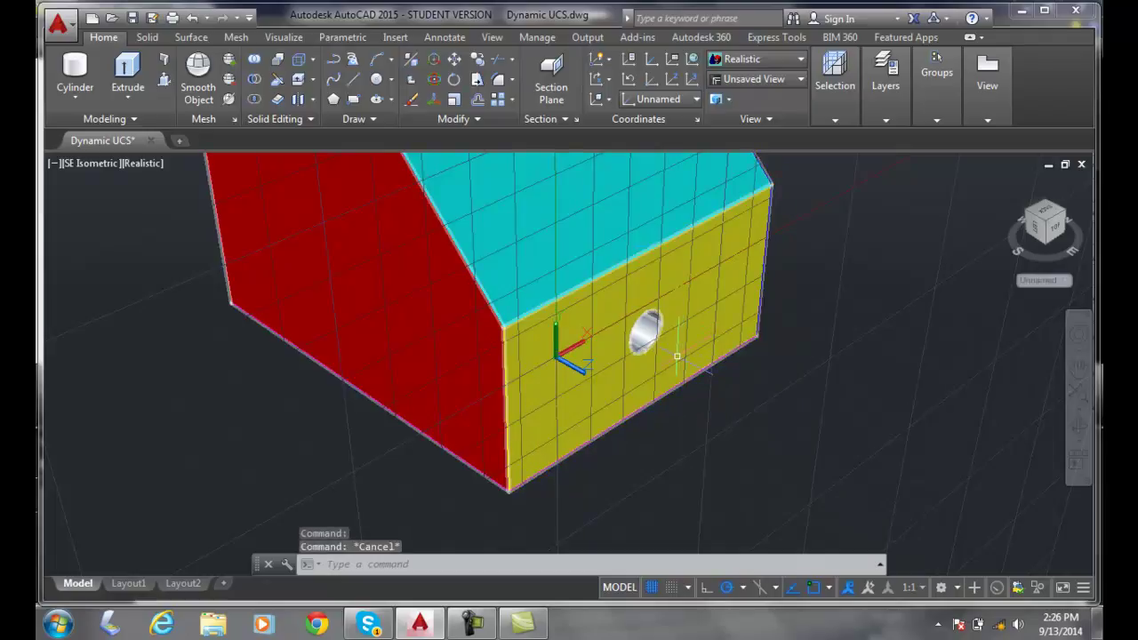
{"action": "mouse_move", "coordinate": [677, 357]}
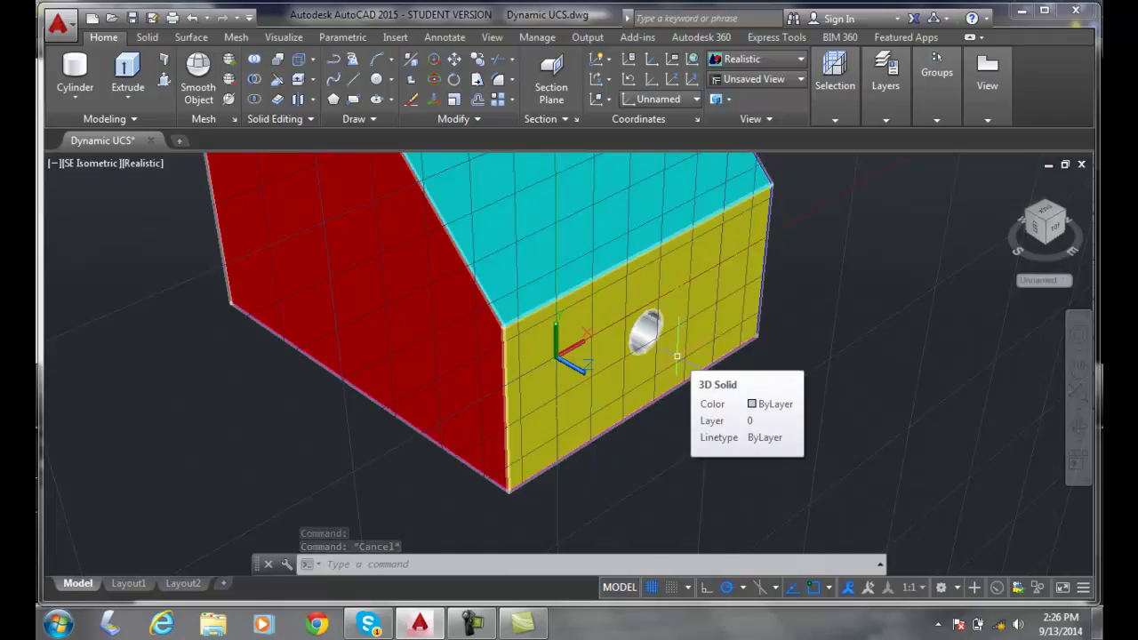